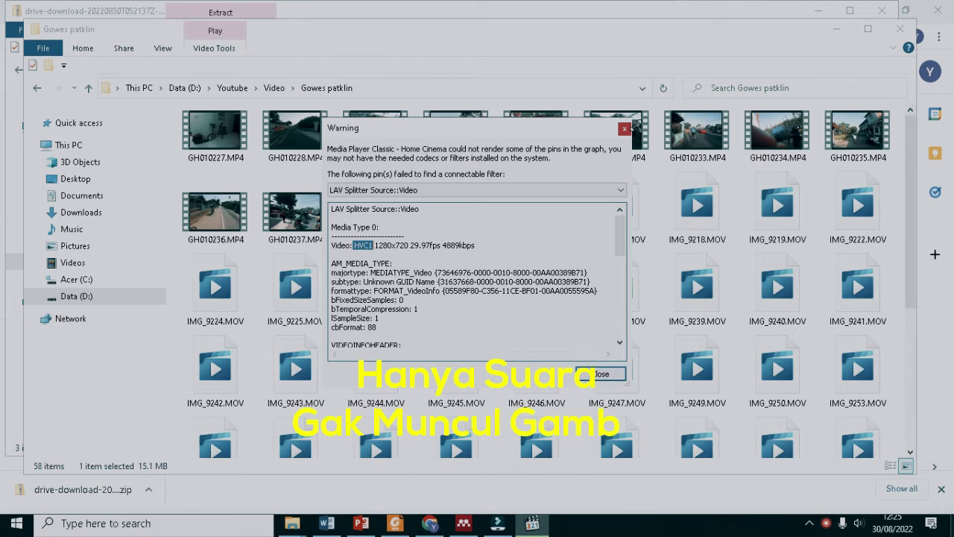
Step: Dismiss the codec warning and close the media player window playing IMG_9216.MOV
{"action": "left_click", "coordinate": [625, 129]}
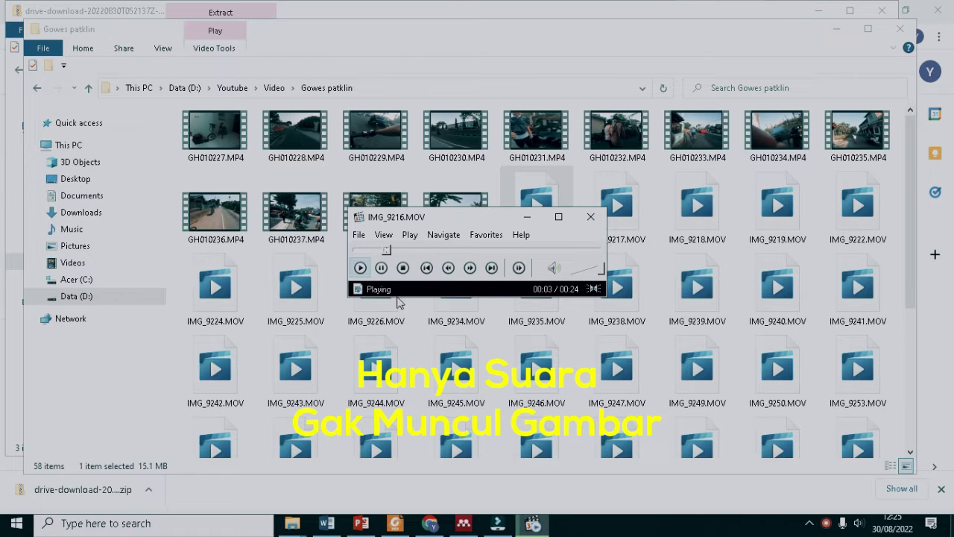
{"action": "left_click", "coordinate": [590, 217]}
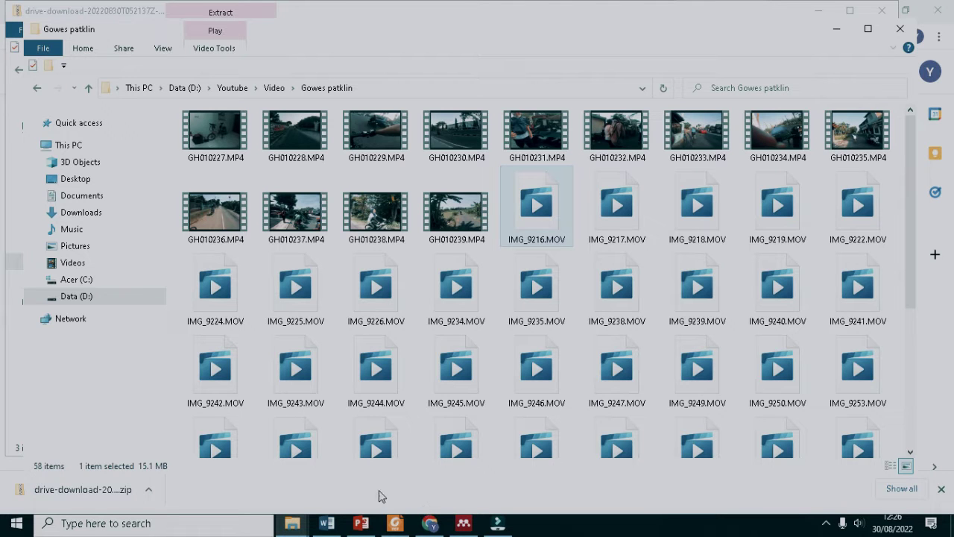
Step: Compare the x64 and x86 Microsoft.HEVCVideoExtension packages in the downloaded drive-download zip folder
{"action": "mouse_move", "coordinate": [292, 518]}
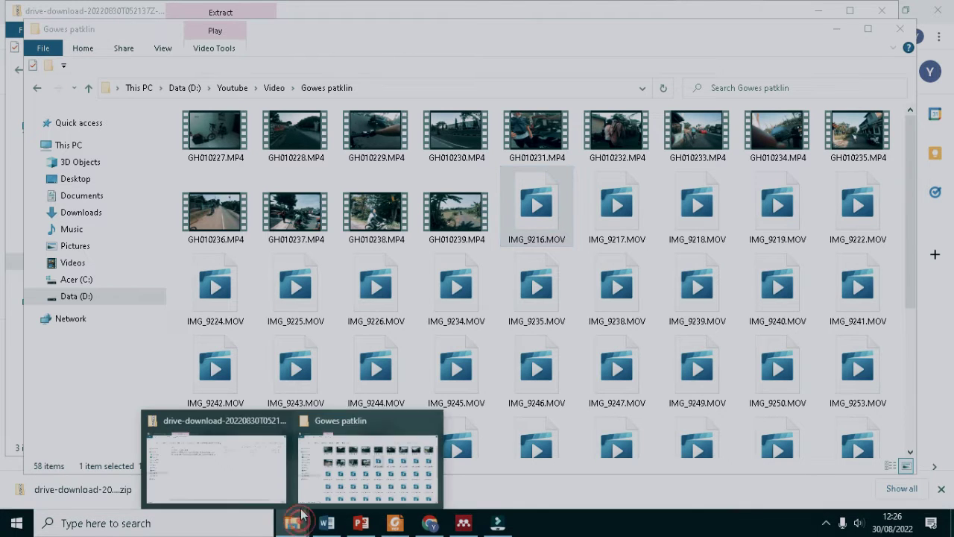
{"action": "left_click", "coordinate": [245, 458]}
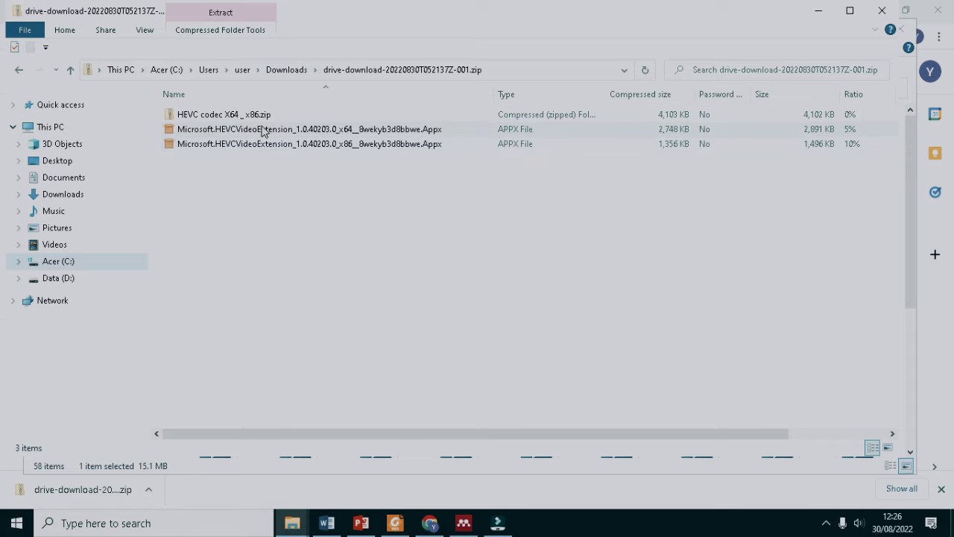
{"action": "left_click", "coordinate": [348, 148]}
{"action": "left_click", "coordinate": [341, 130]}
{"action": "left_click", "coordinate": [341, 143]}
{"action": "left_click", "coordinate": [340, 132]}
{"action": "left_click", "coordinate": [341, 143]}
{"action": "left_click", "coordinate": [340, 130]}
{"action": "left_click", "coordinate": [339, 146]}
{"action": "left_click", "coordinate": [334, 130]}
{"action": "left_click", "coordinate": [339, 145]}
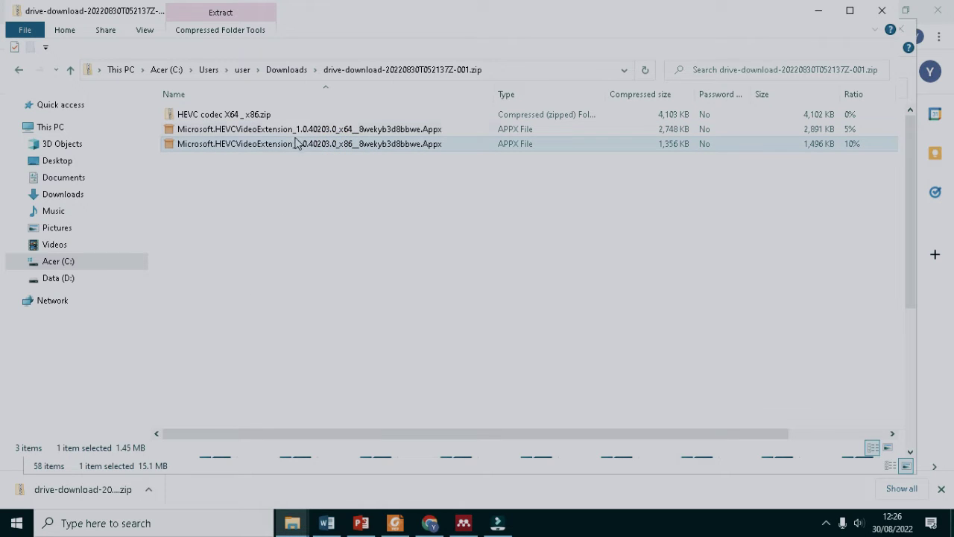
{"action": "left_click", "coordinate": [296, 131]}
{"action": "left_click", "coordinate": [299, 147]}
{"action": "left_click", "coordinate": [296, 129]}
{"action": "left_click", "coordinate": [297, 147]}
{"action": "left_click", "coordinate": [296, 127]}
{"action": "left_click", "coordinate": [302, 145]}
{"action": "left_click", "coordinate": [299, 130]}
{"action": "left_click", "coordinate": [298, 145]}
Step: Open the properties of This PC to check whether the system type is 64-bit or 32-bit
{"action": "mouse_move", "coordinate": [292, 524]}
{"action": "left_click", "coordinate": [367, 463]}
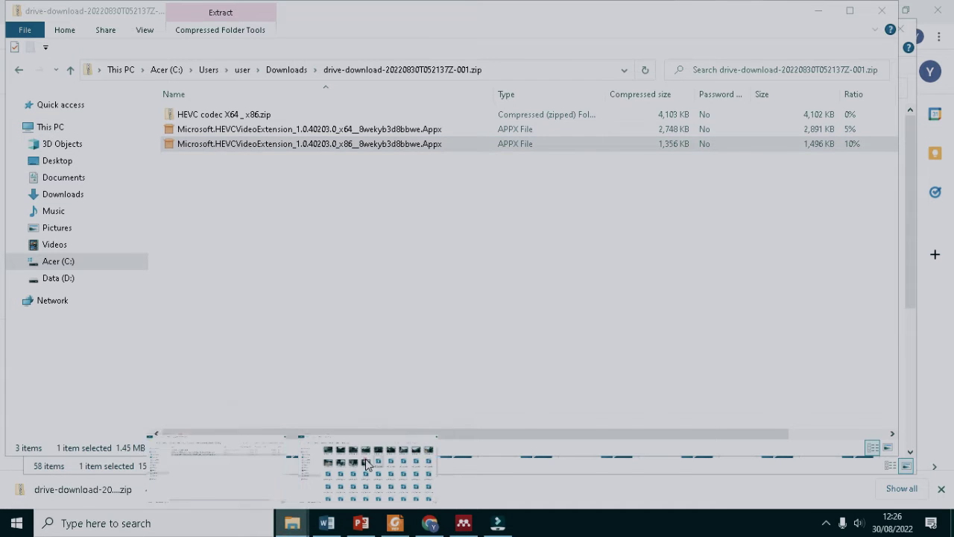
{"action": "left_click", "coordinate": [70, 145]}
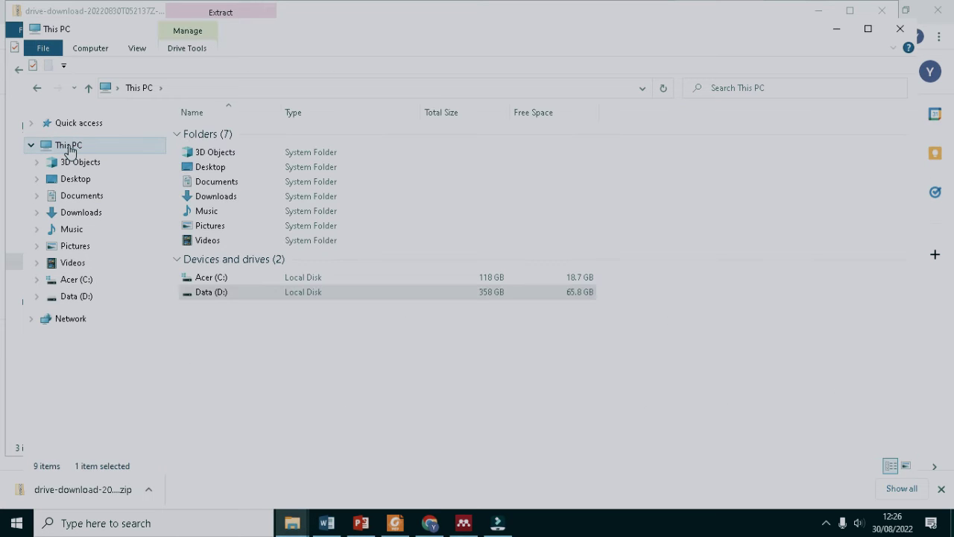
{"action": "right_click", "coordinate": [69, 149]}
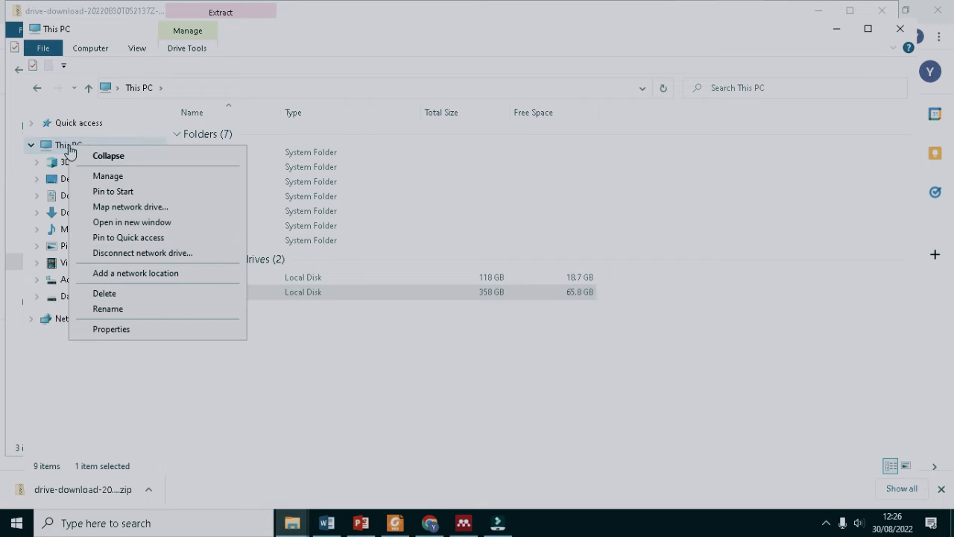
{"action": "left_click", "coordinate": [123, 328]}
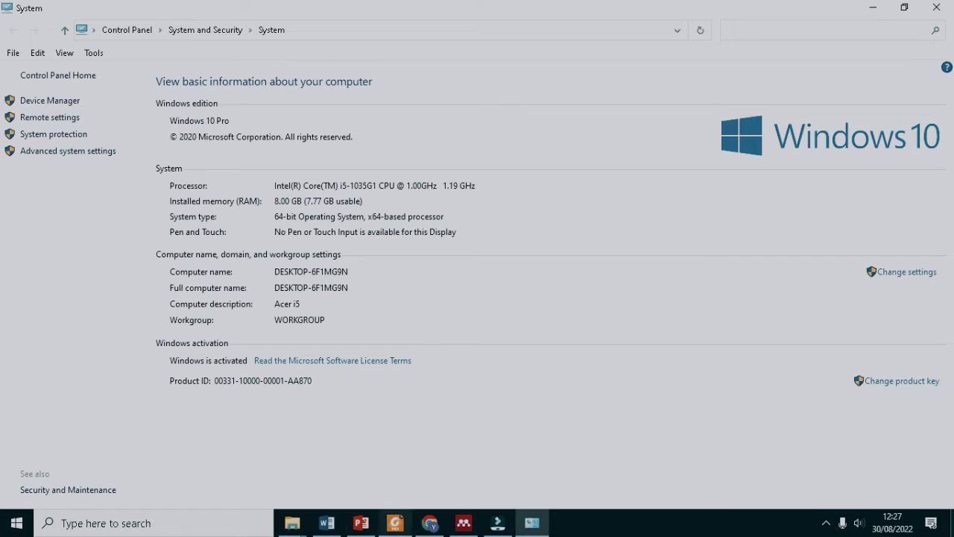
Step: Return to the downloaded zip folder and open the x64 Microsoft.HEVCVideoExtension_1.0.40203.0 package
{"action": "mouse_move", "coordinate": [497, 533]}
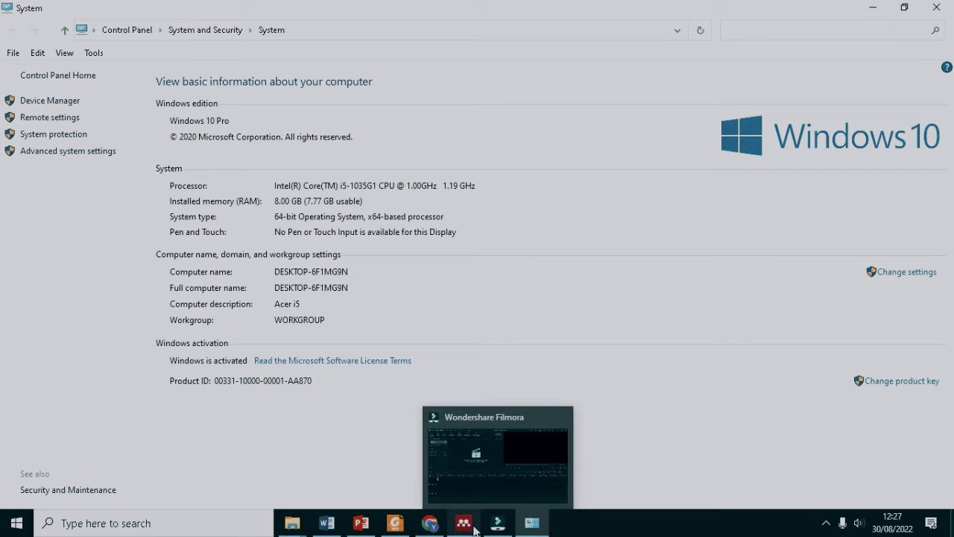
{"action": "mouse_move", "coordinate": [292, 526]}
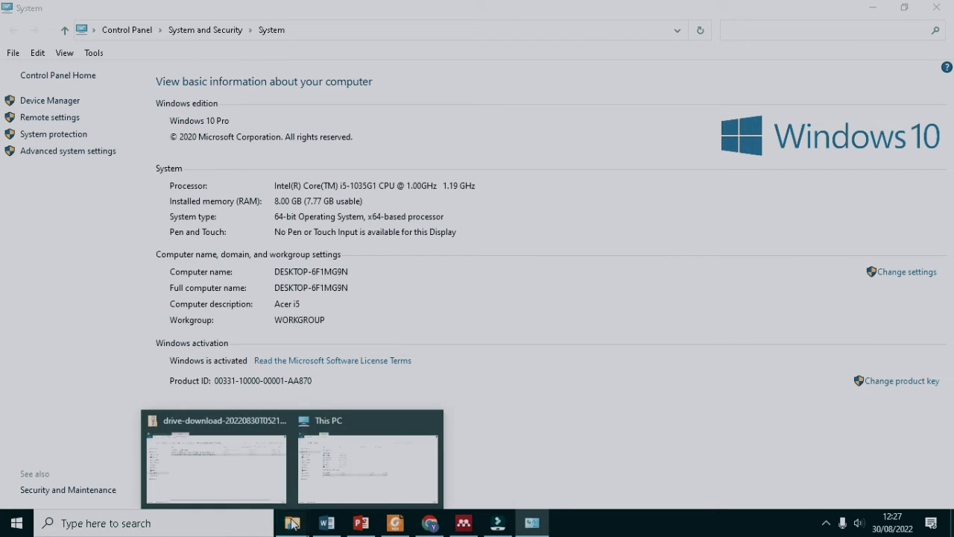
{"action": "left_click", "coordinate": [228, 468]}
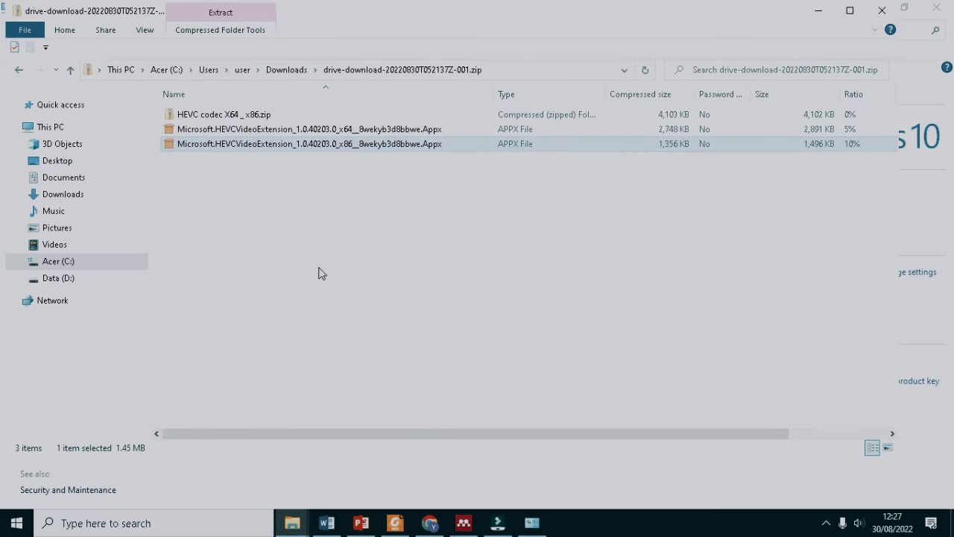
{"action": "left_click", "coordinate": [333, 132]}
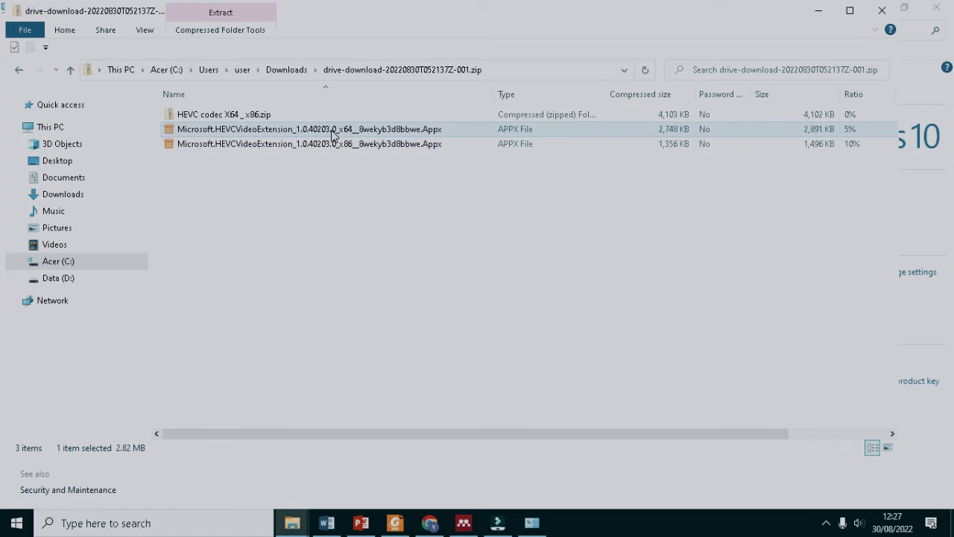
{"action": "right_click", "coordinate": [333, 134]}
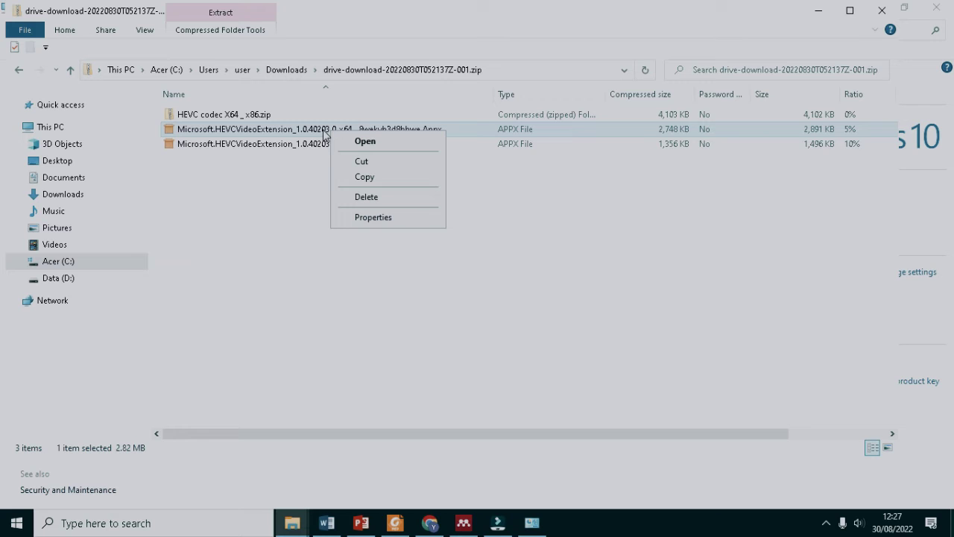
{"action": "left_click", "coordinate": [365, 141]}
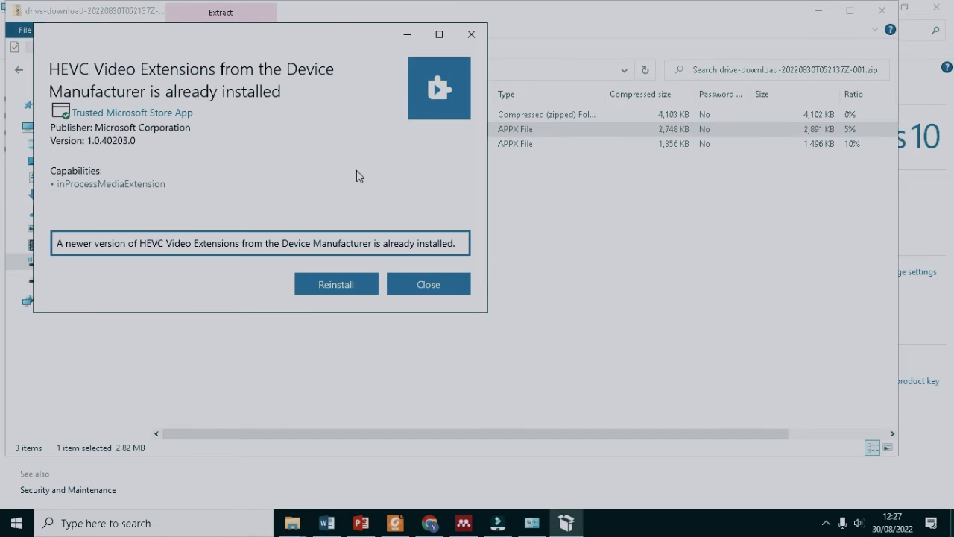
Step: Reinstall HEVC Video Extensions version 1.0.40203.0 over the newer installed version and close the installer
{"action": "left_click", "coordinate": [343, 286]}
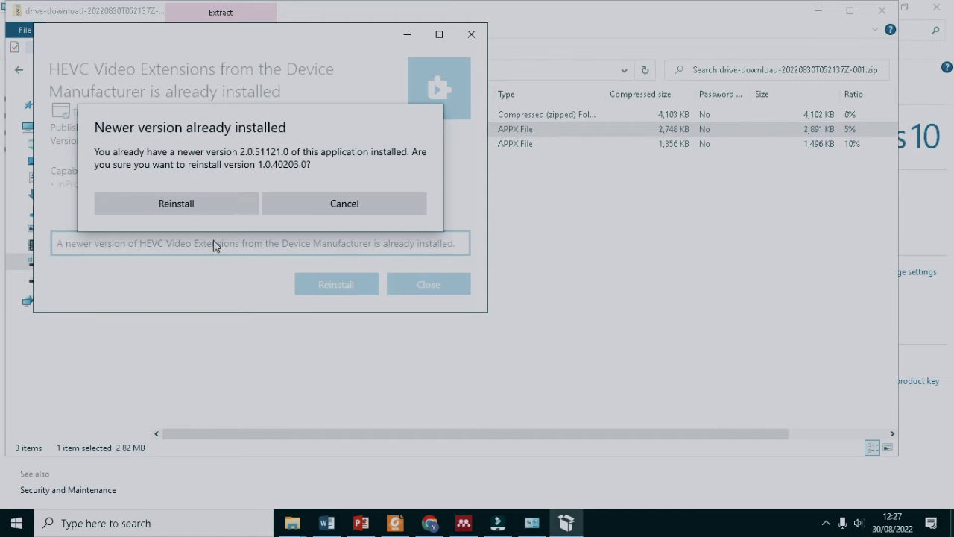
{"action": "left_click", "coordinate": [188, 208]}
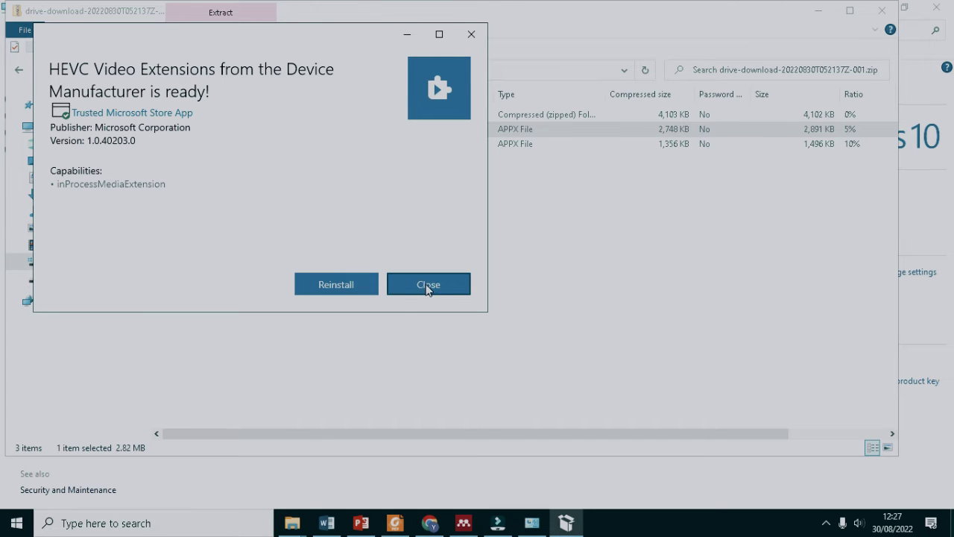
{"action": "left_click", "coordinate": [428, 287]}
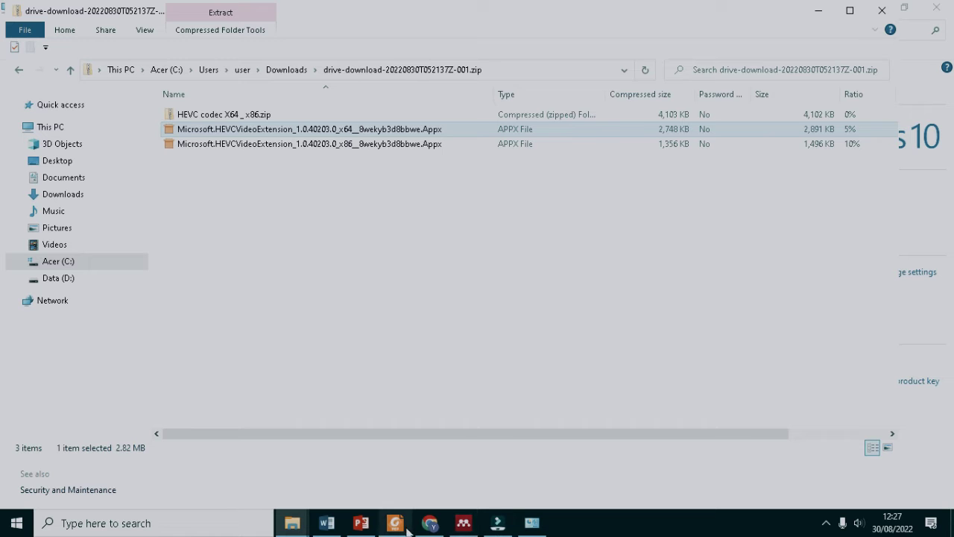
Step: Examine the MOV file thumbnails throughout the Gowes patklin video folder
{"action": "mouse_move", "coordinate": [494, 525]}
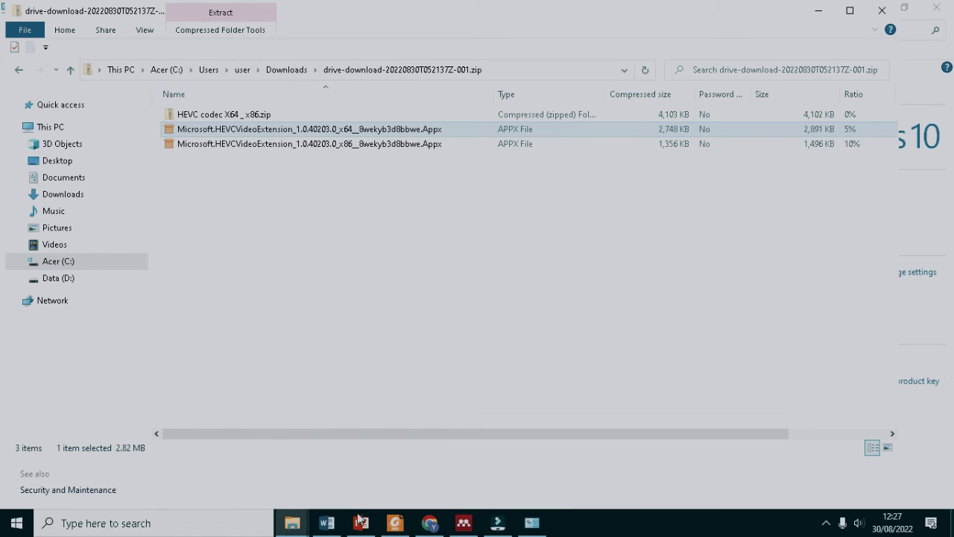
{"action": "left_click", "coordinate": [334, 475]}
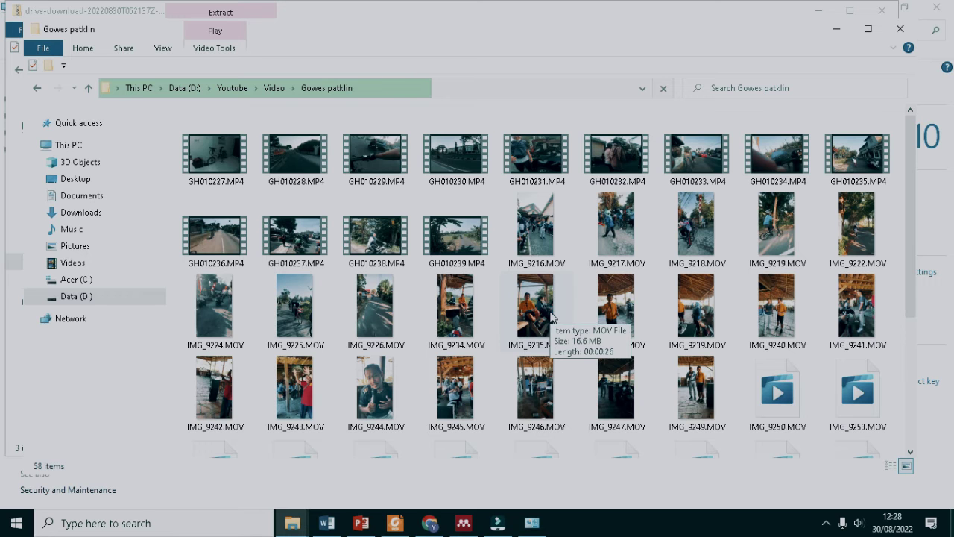
{"action": "scroll", "coordinate": [586, 290], "scroll_direction": "down", "scroll_amount": 3}
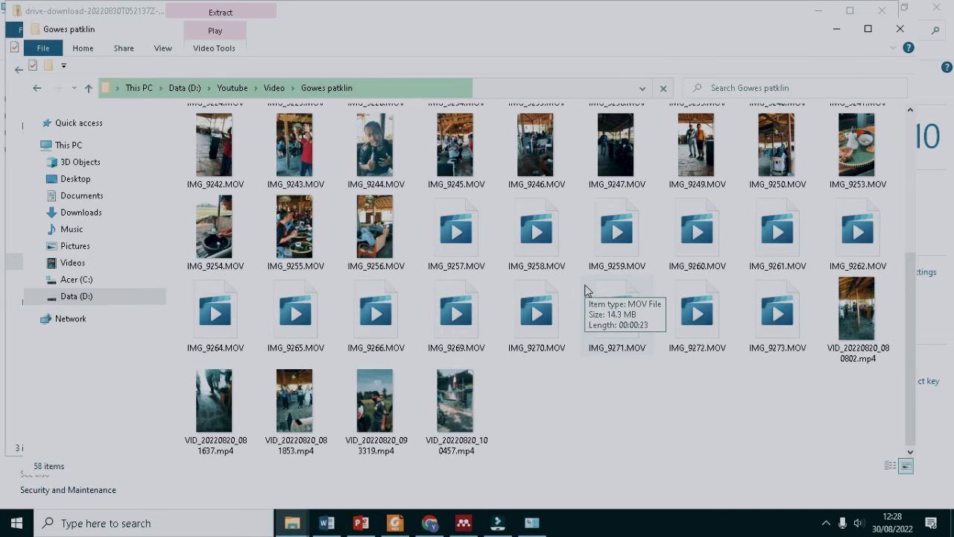
{"action": "scroll", "coordinate": [586, 290], "scroll_direction": "up", "scroll_amount": 3}
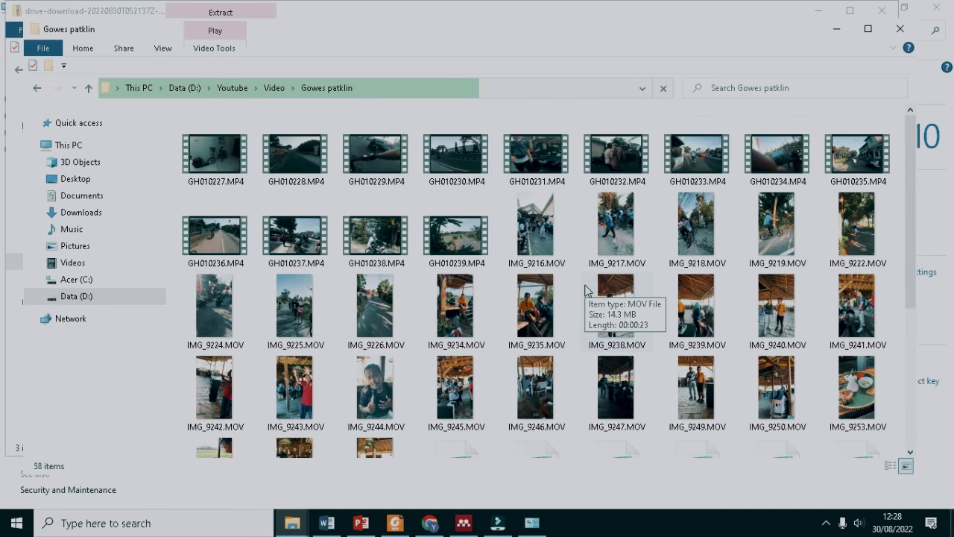
{"action": "scroll", "coordinate": [586, 290], "scroll_direction": "down", "scroll_amount": 3}
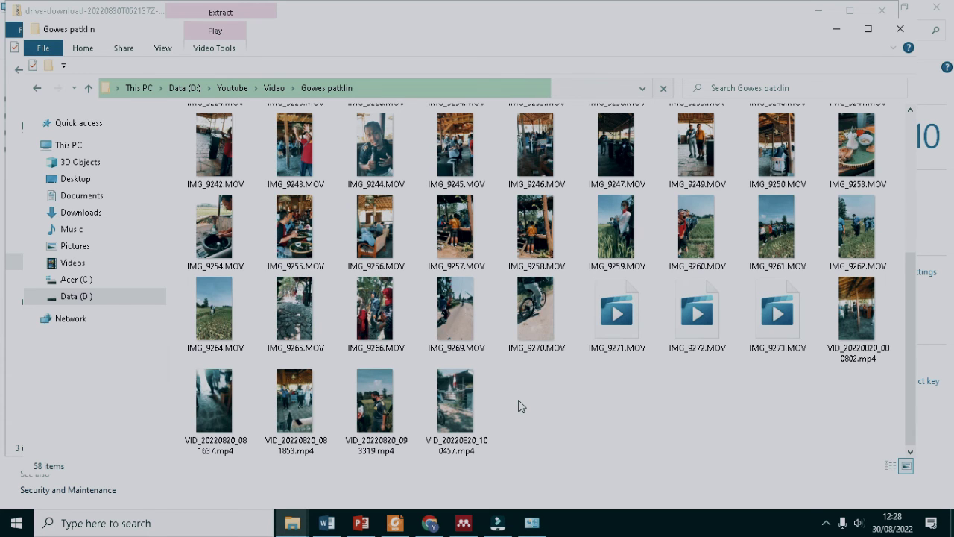
{"action": "left_click", "coordinate": [825, 523]}
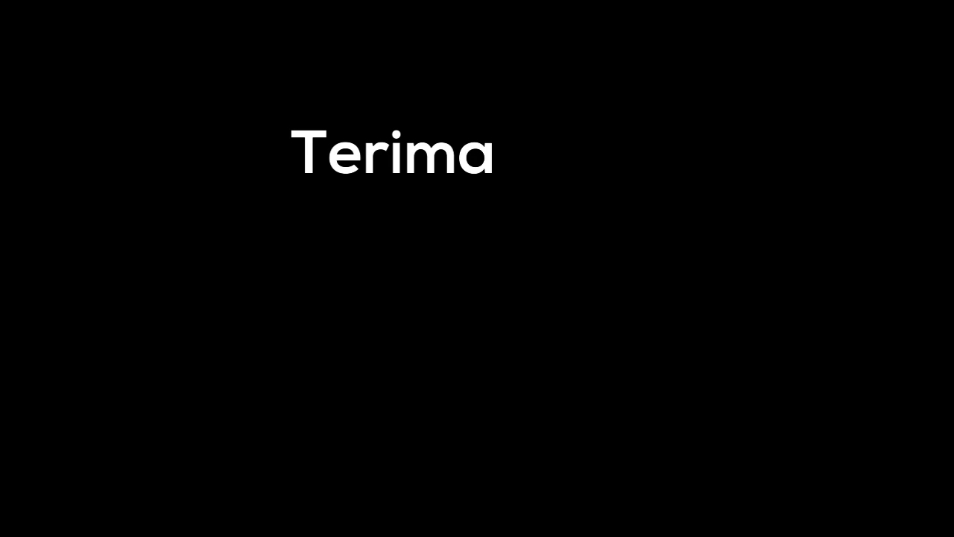